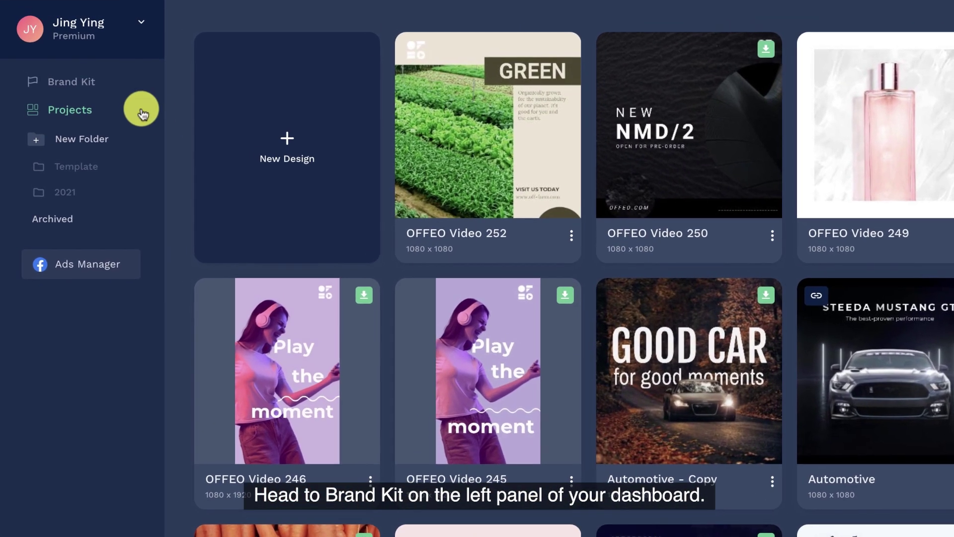
Step: Open the Brand Kit's branded template Style settings showing the OFF STUDIO theme
left_click(89, 90)
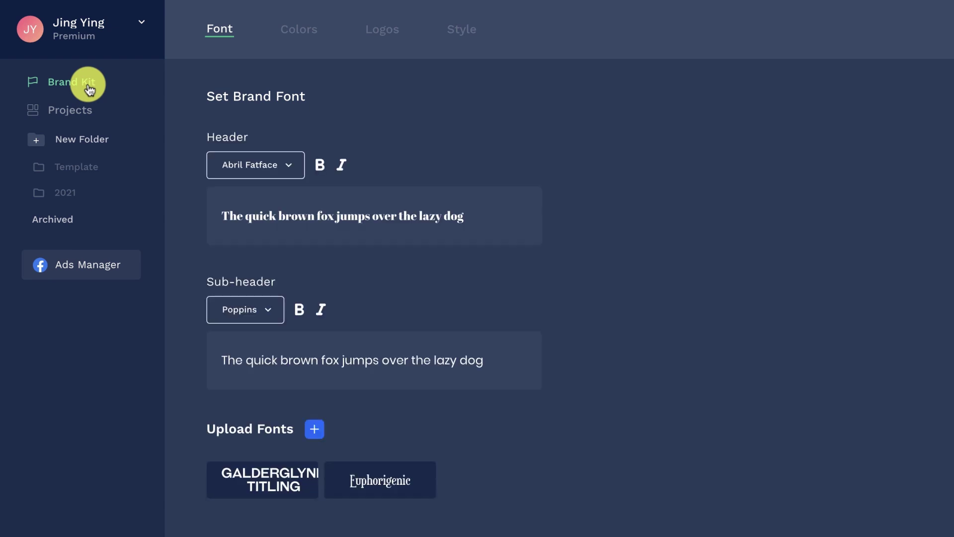
left_click(469, 39)
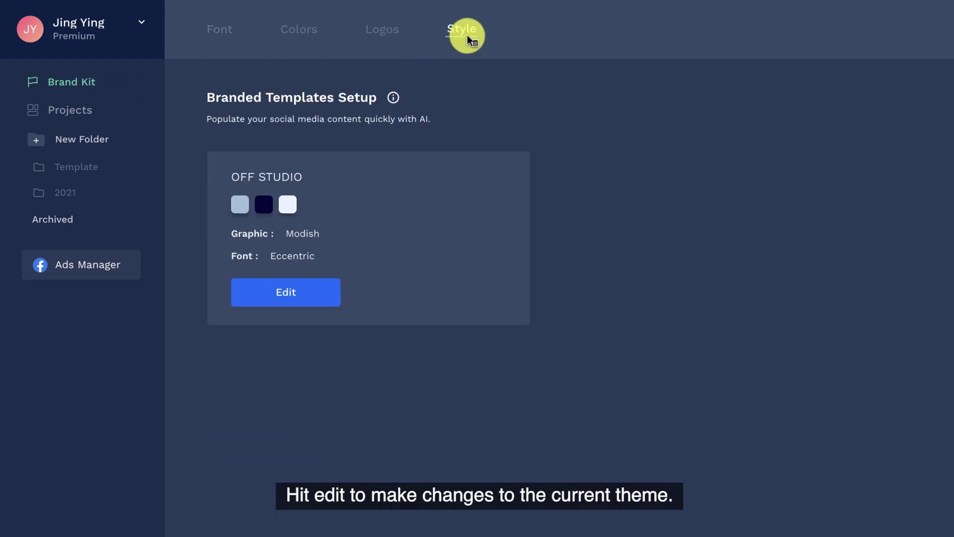
Step: Rename the brand from OFF STUDIO to OFF Farm and show the suggested colour palettes
left_click(318, 298)
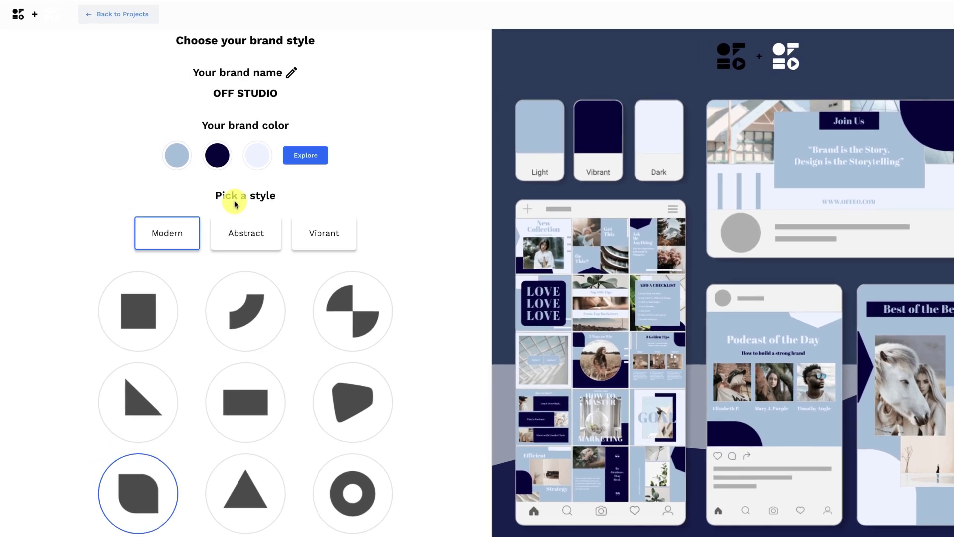
left_click_drag(221, 87, 277, 90)
type("FF Farm")
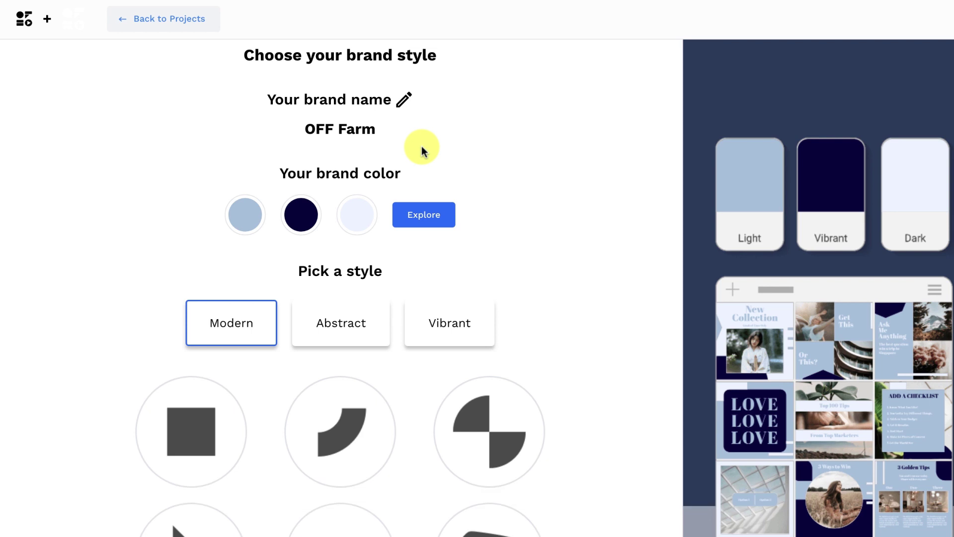
left_click(443, 216)
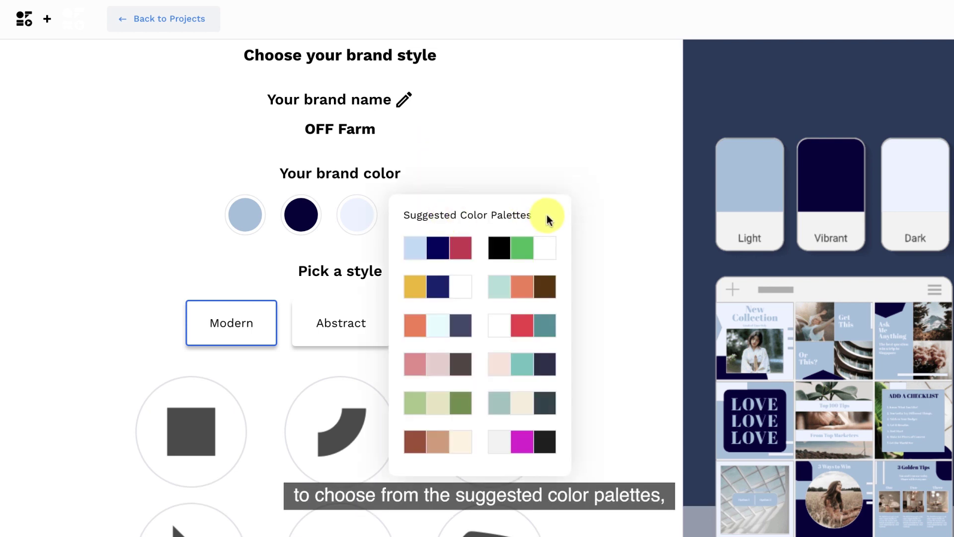
Step: Set the light brand colour to beige #EEE4D5 by pasting its hex code
left_click(514, 178)
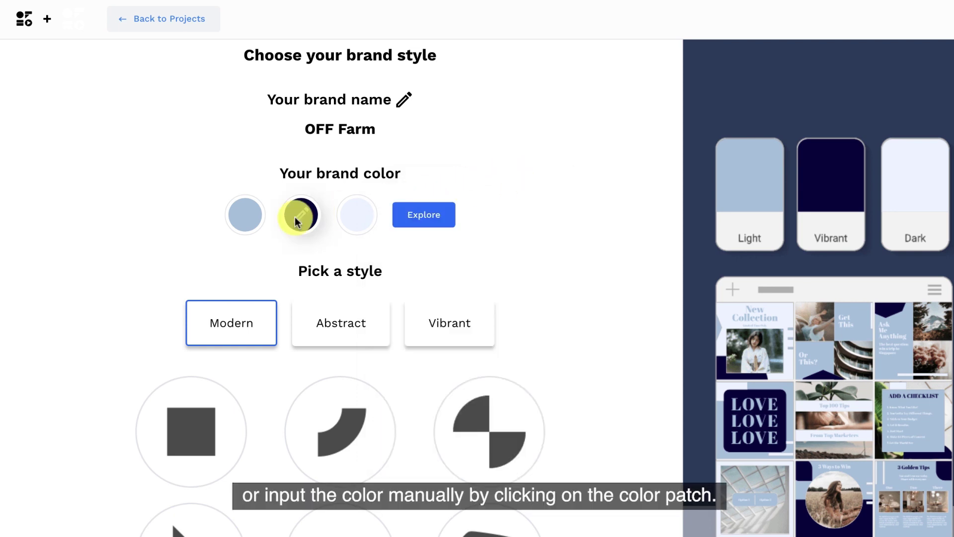
left_click(246, 219)
left_click_drag(321, 236, 393, 237)
left_click(434, 287)
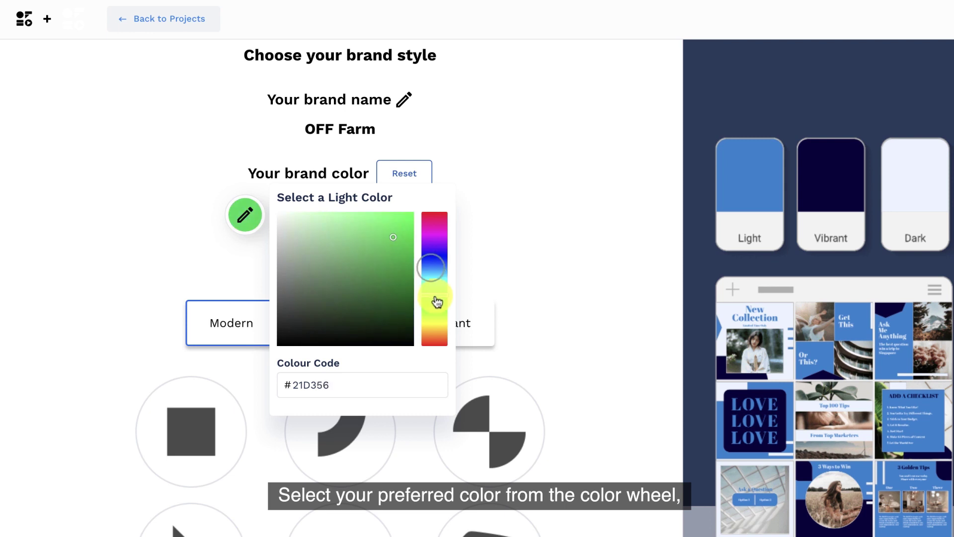
left_click_drag(434, 288, 437, 310)
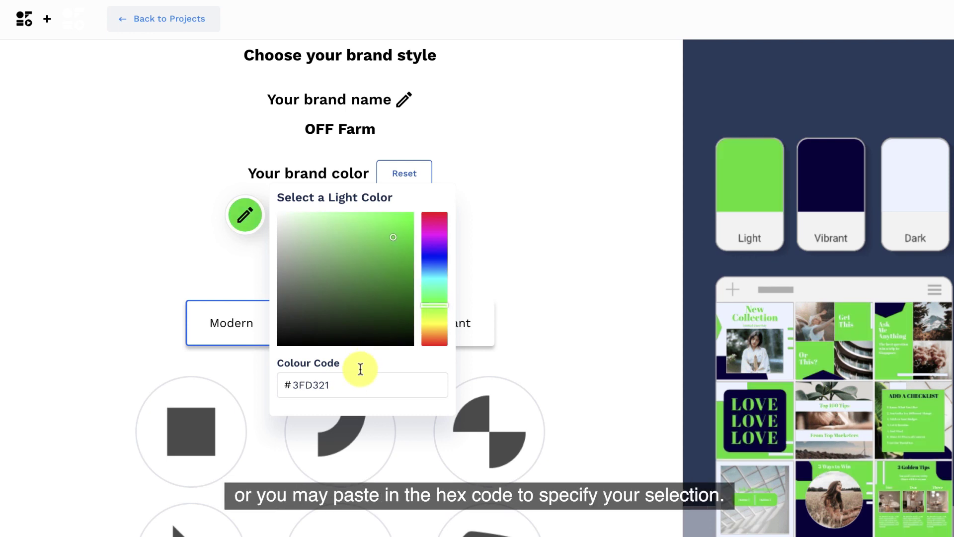
type("EEE4D5")
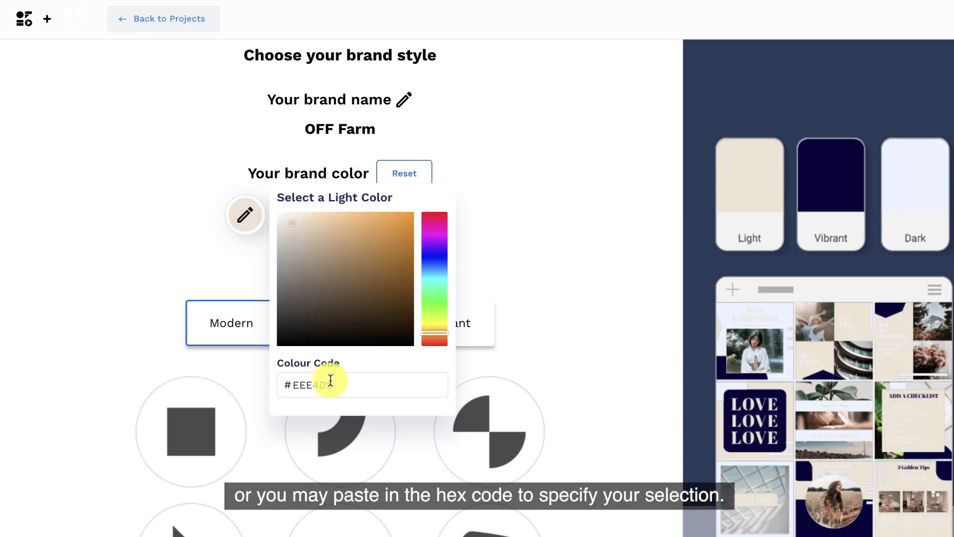
left_click(503, 267)
Step: Paste hex codes making the vibrant colour dark olive and the dark colour sage green
left_click(301, 214)
double_click(385, 386)
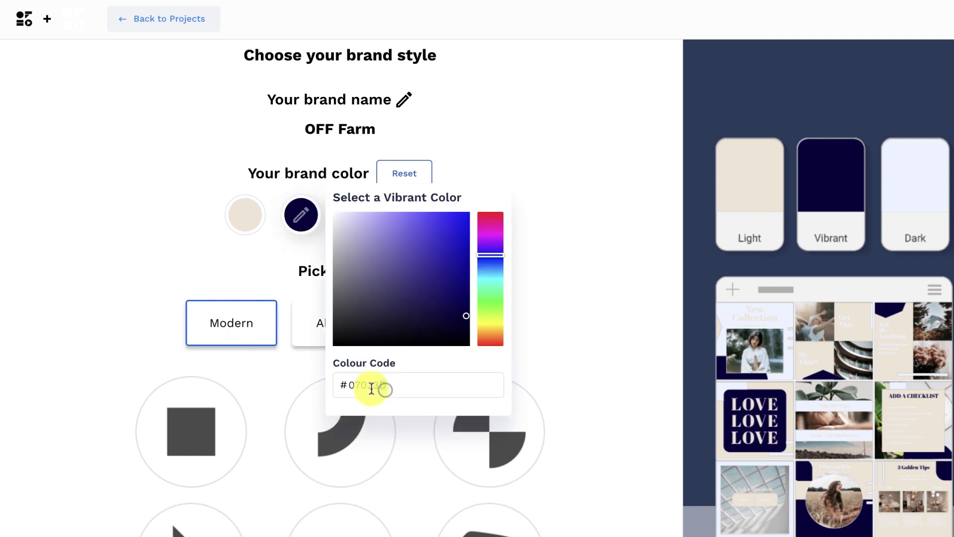
key("ctrl+v")
left_click(548, 326)
left_click(350, 227)
double_click(405, 382)
key("ctrl+v")
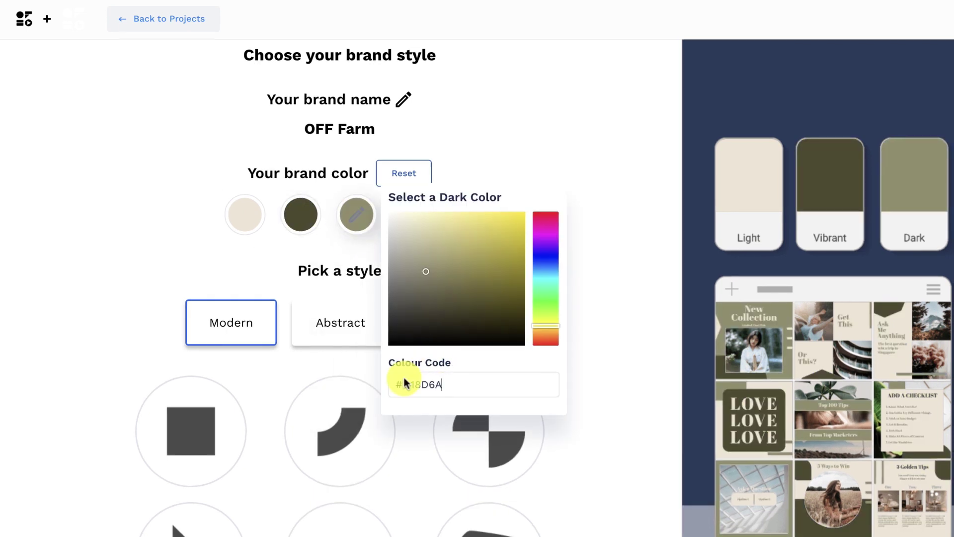
left_click(587, 338)
left_click(185, 237)
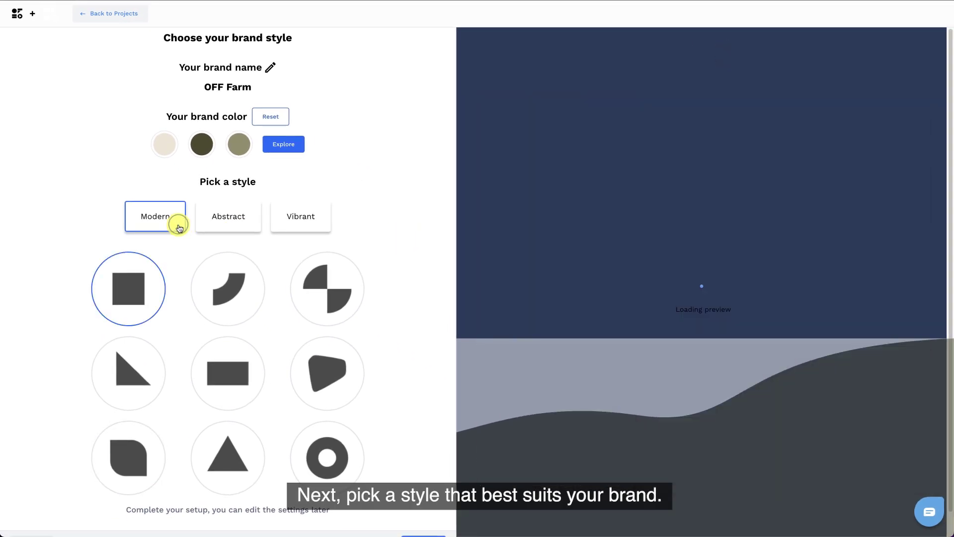
Step: After previewing Abstract and Vibrant, choose the Modern style with the ring graphic and continue
left_click(251, 232)
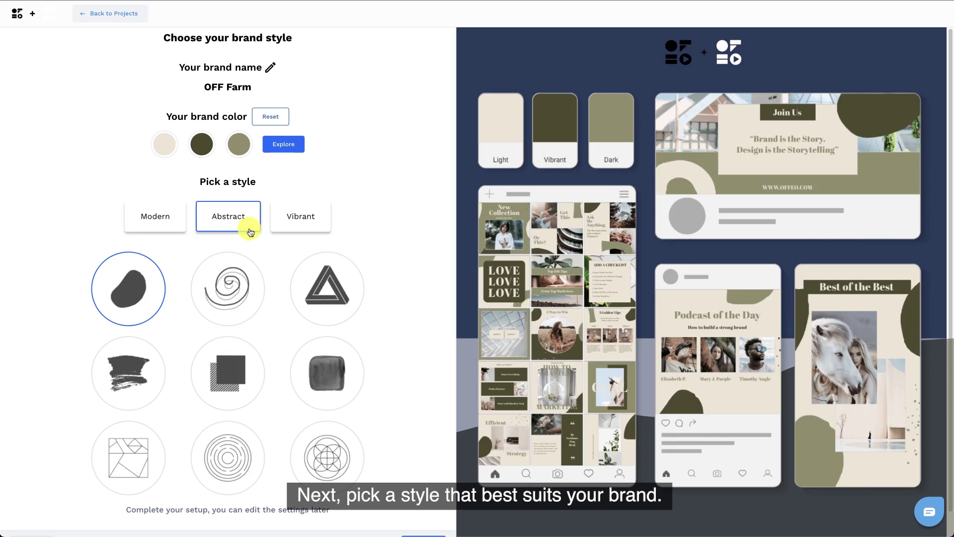
left_click(297, 232)
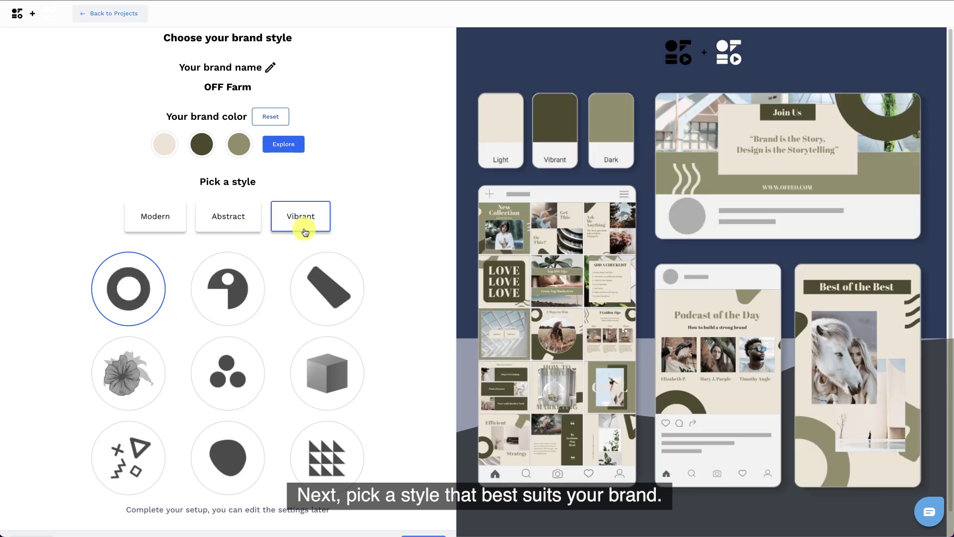
left_click(164, 227)
left_click(240, 302)
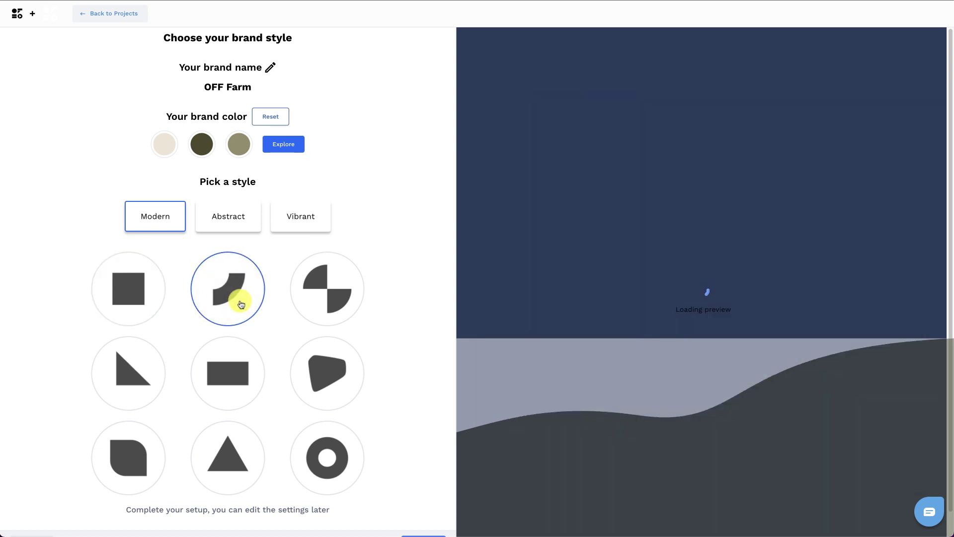
left_click(315, 305)
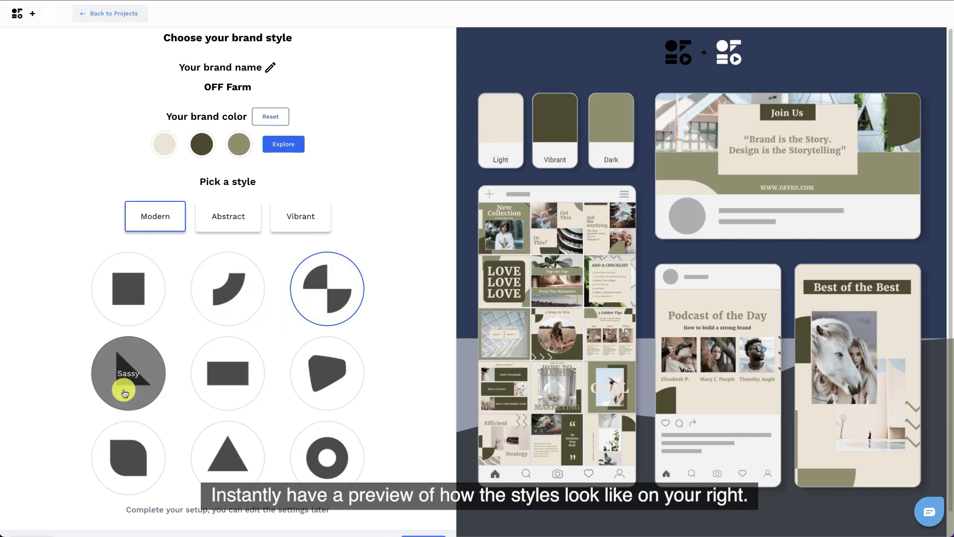
left_click(318, 463)
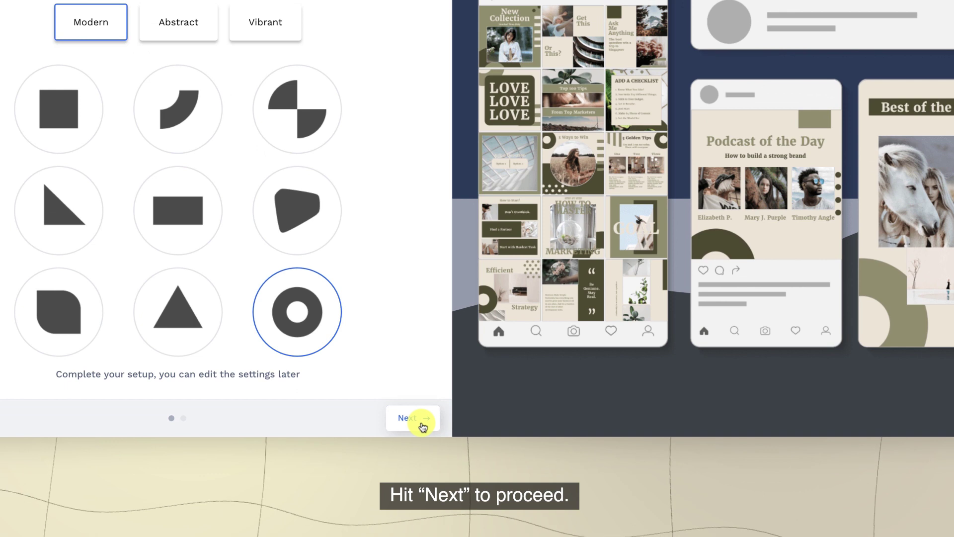
left_click(423, 426)
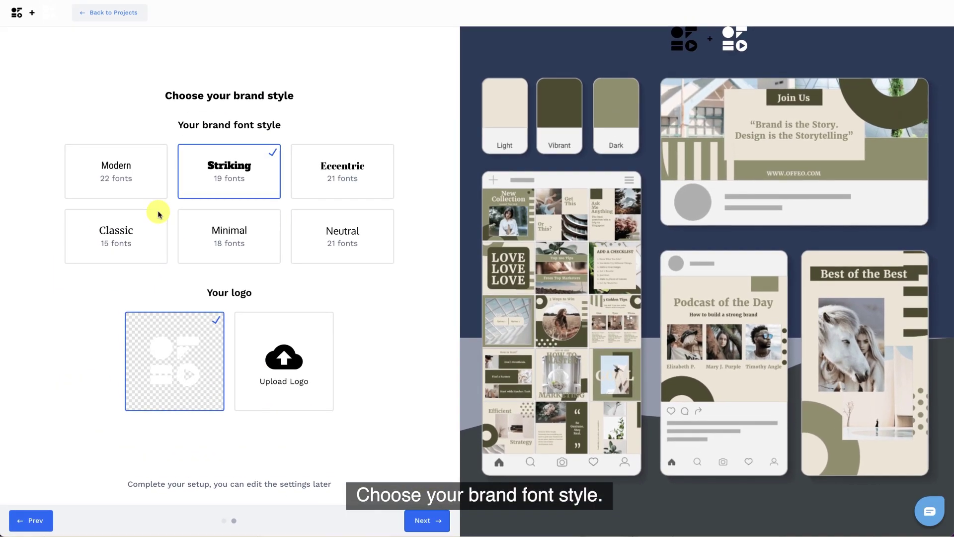
Step: Pick the Neutral font style and save the brand setup, confirming the overwrite
left_click(156, 184)
left_click(201, 239)
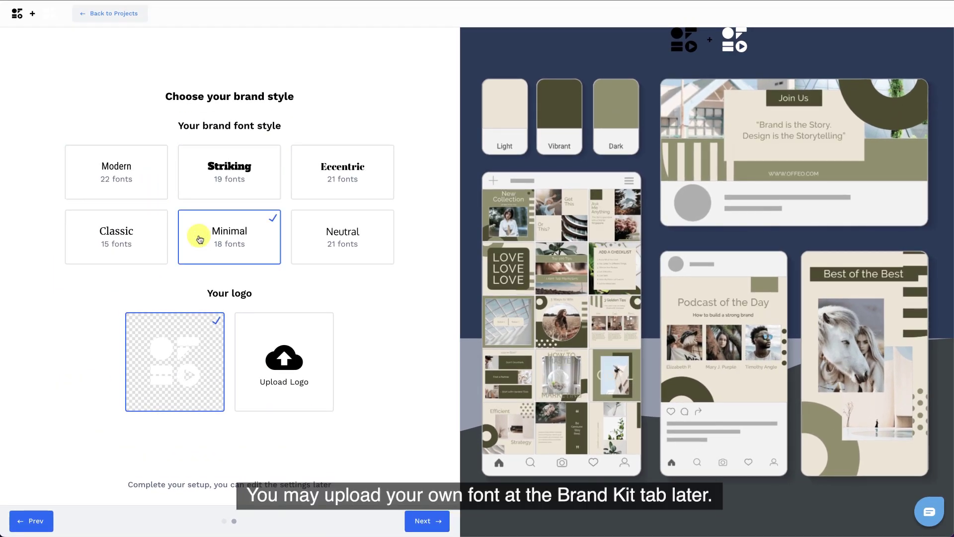
left_click(313, 254)
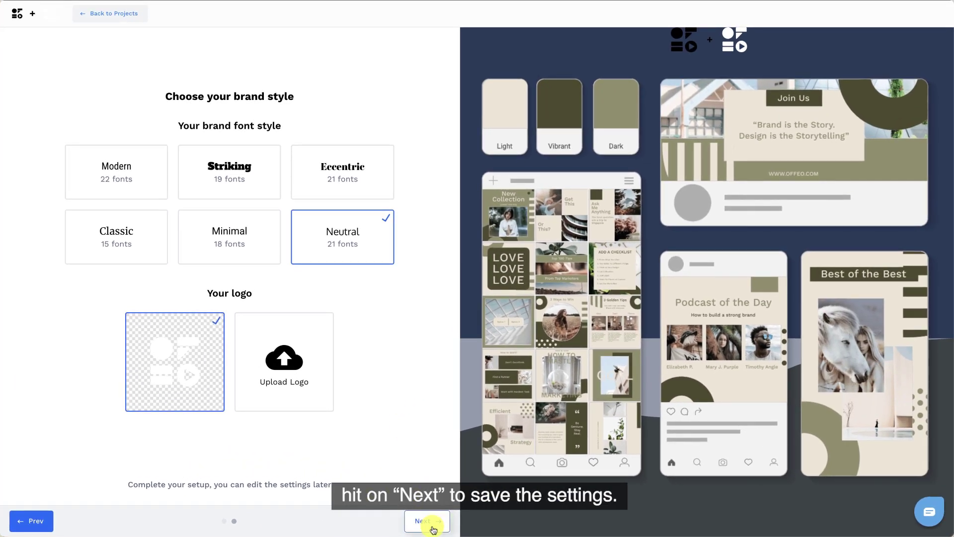
left_click(448, 522)
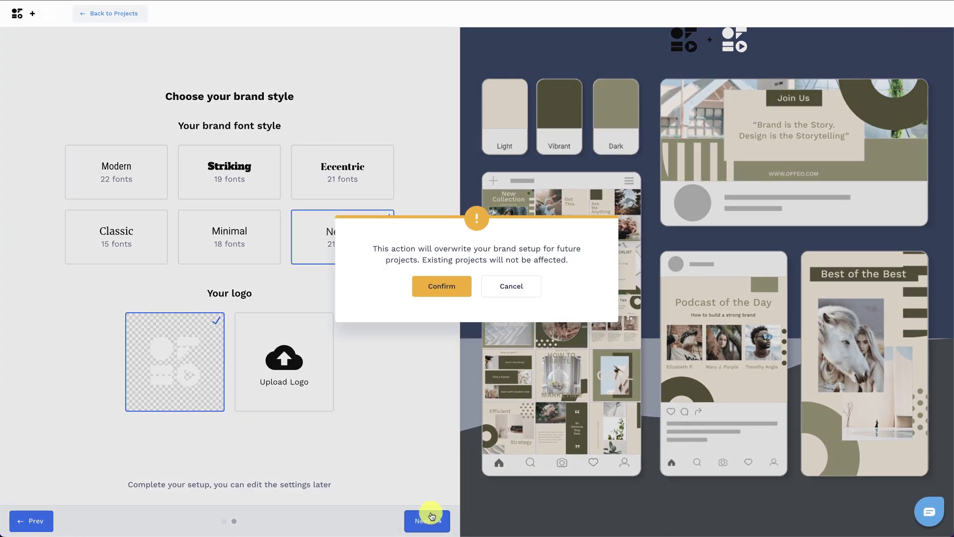
left_click(443, 288)
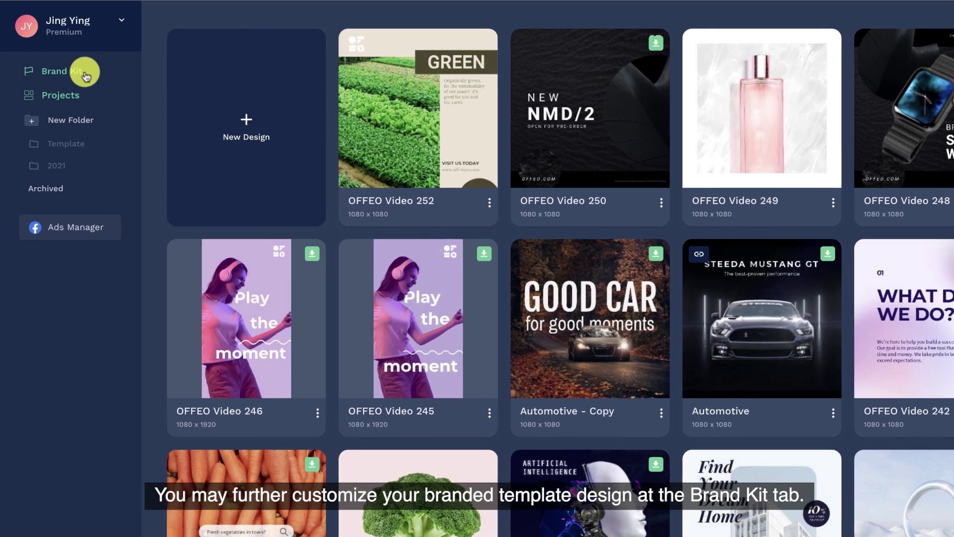
Step: In the Brand Kit, check the header font list and font upload form, then view Colors
left_click(68, 58)
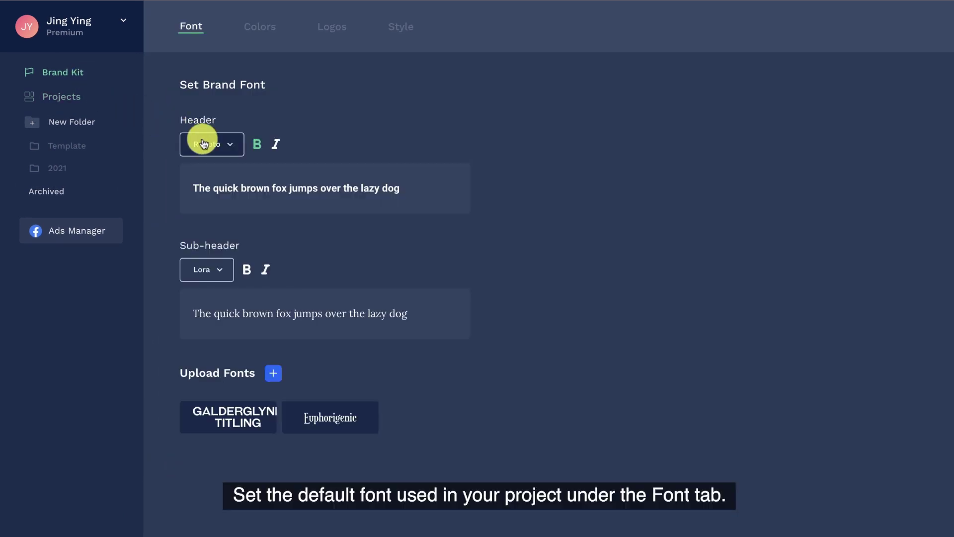
left_click(233, 145)
scroll(328, 293, "down", 3)
scroll(331, 295, "down", 3)
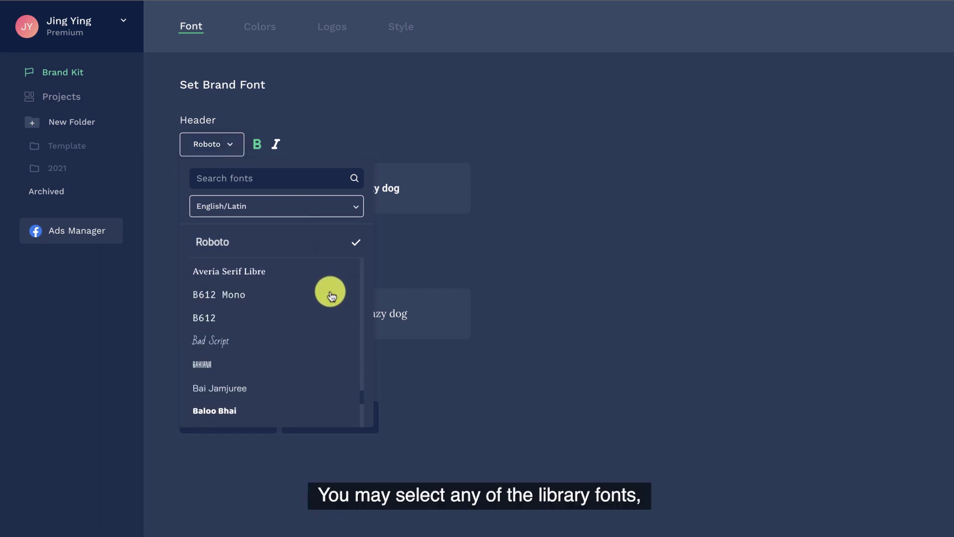
left_click(501, 260)
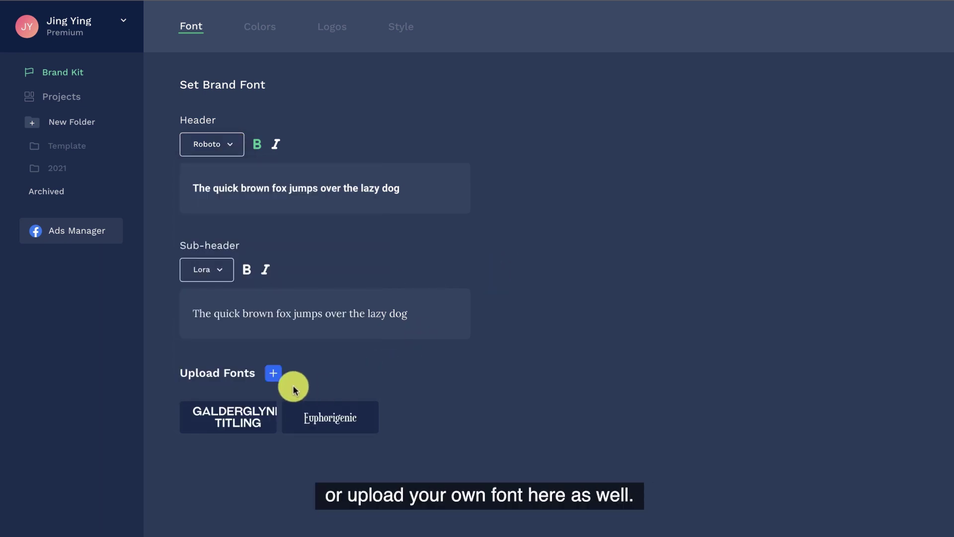
left_click(274, 374)
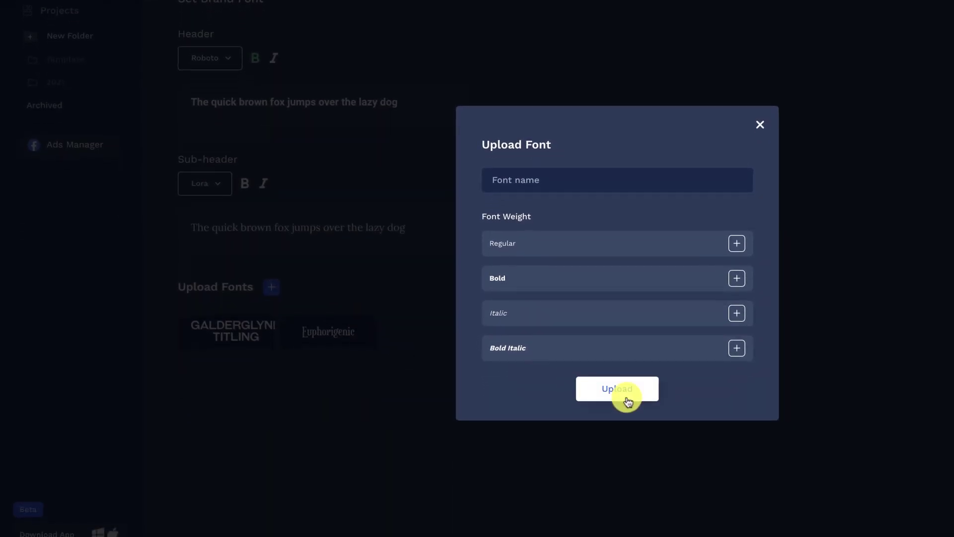
left_click(759, 128)
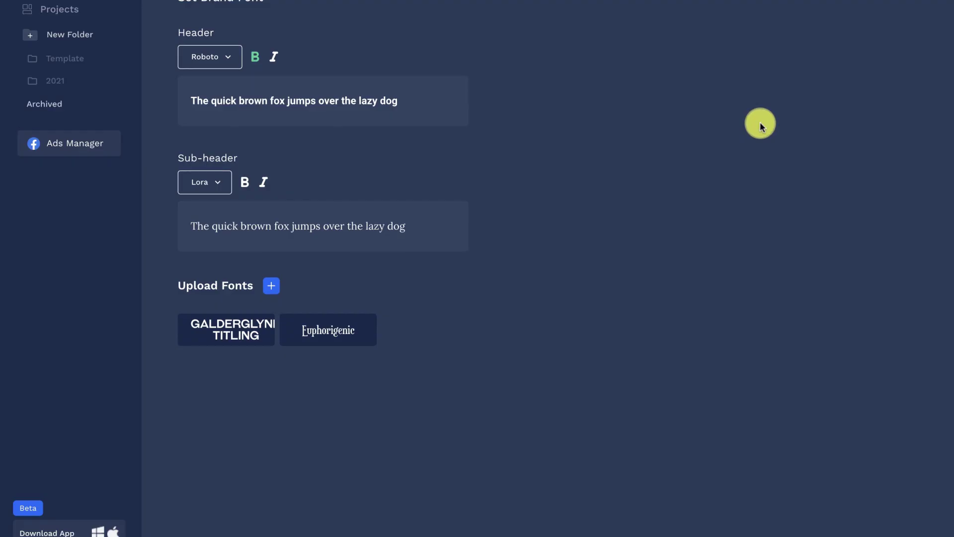
left_click(243, 23)
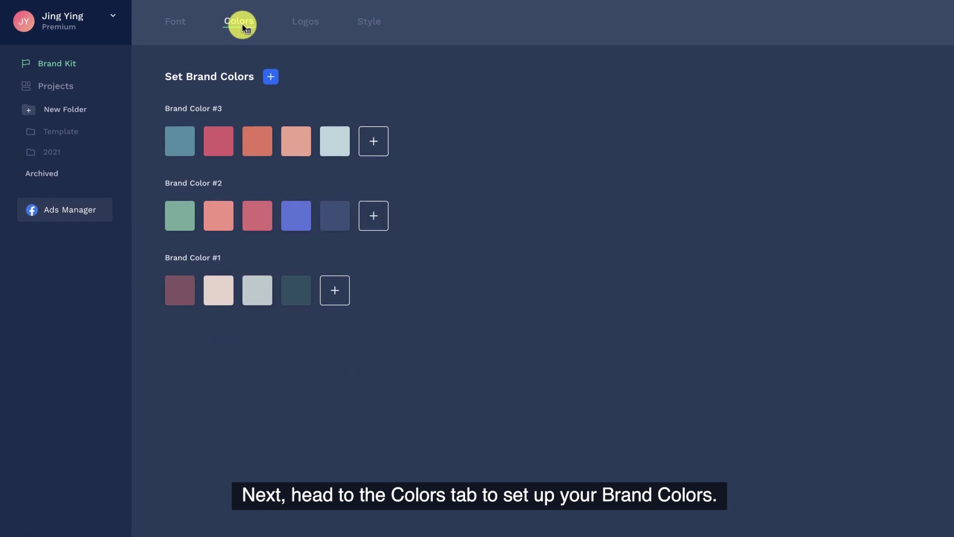
Step: Add a Brand Color #4 palette whose first swatch is beige #EDE6DB
left_click(275, 79)
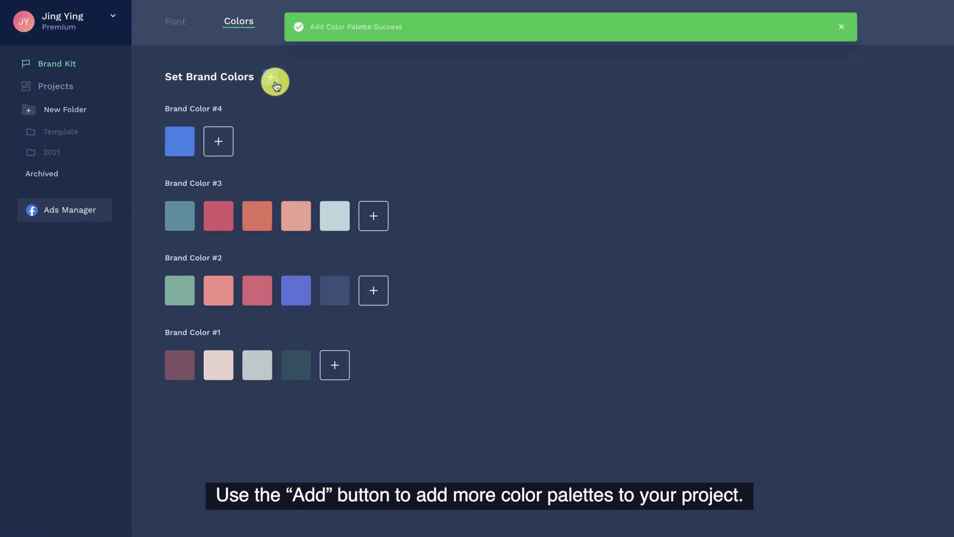
left_click(179, 145)
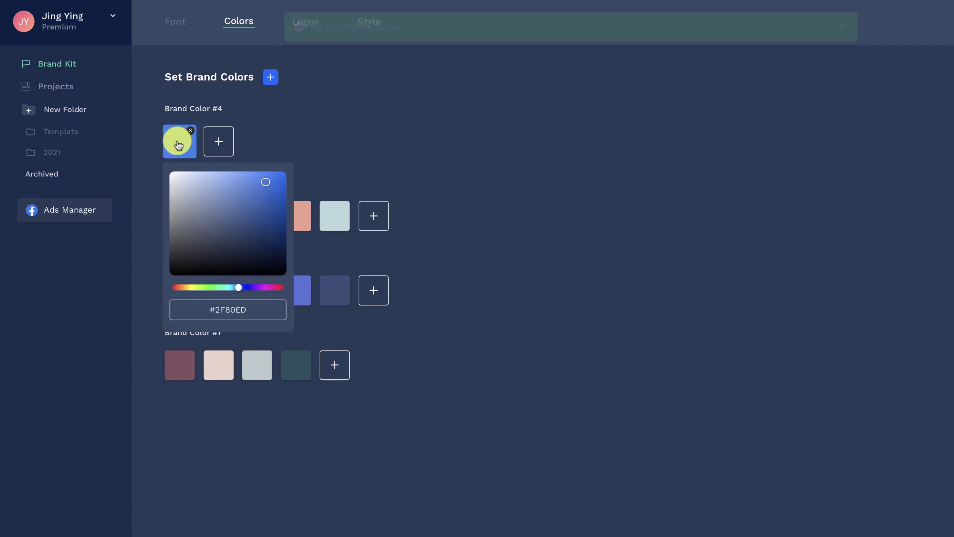
left_click_drag(264, 185, 211, 208)
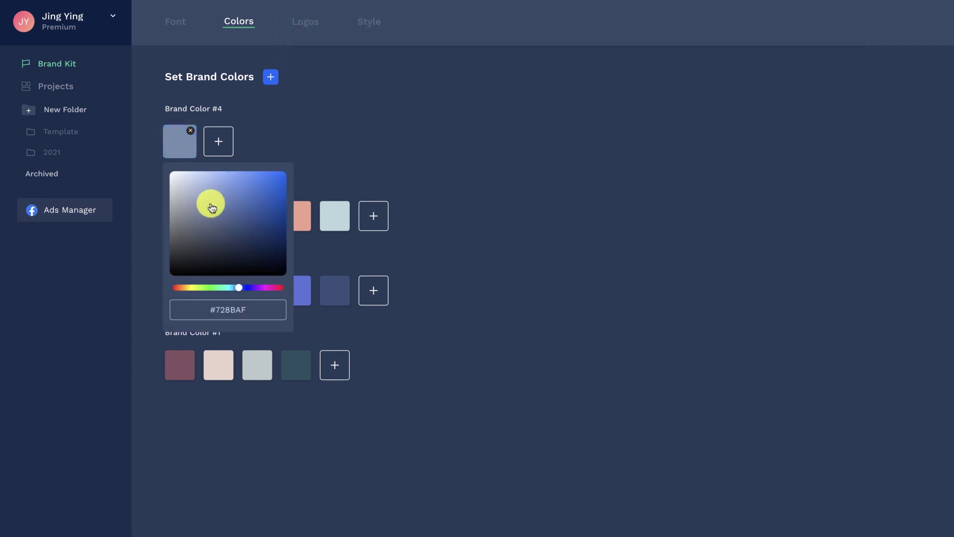
left_click_drag(241, 294, 269, 293)
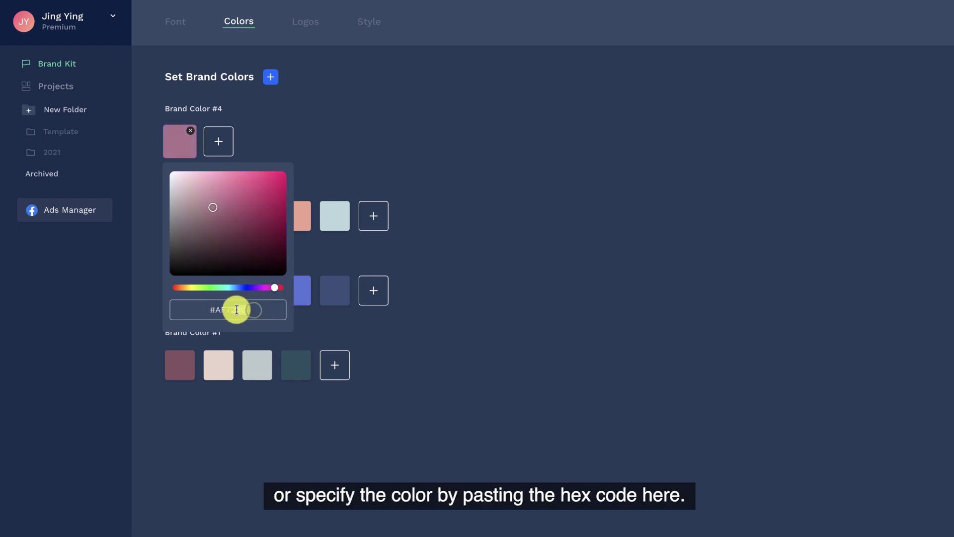
type("#EDE6DB")
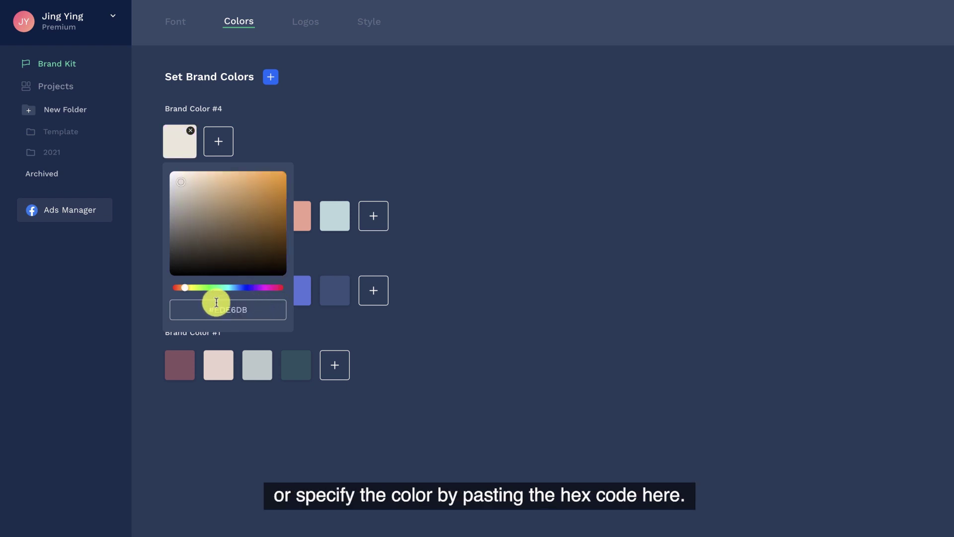
left_click(280, 135)
Step: Add three more swatches to Brand Color #4, pasting teal and darker teal shades
left_click(219, 142)
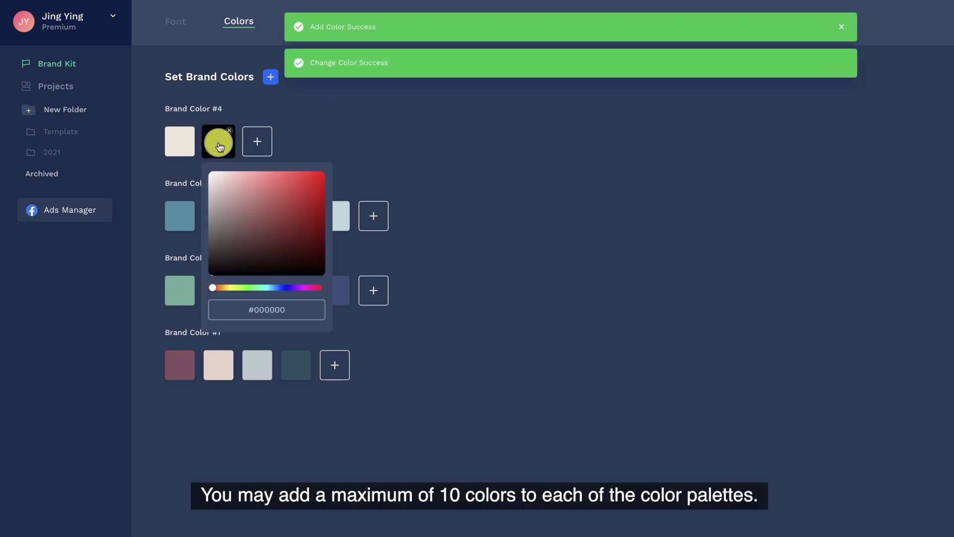
key("ctrl+v")
left_click(298, 143)
left_click(257, 142)
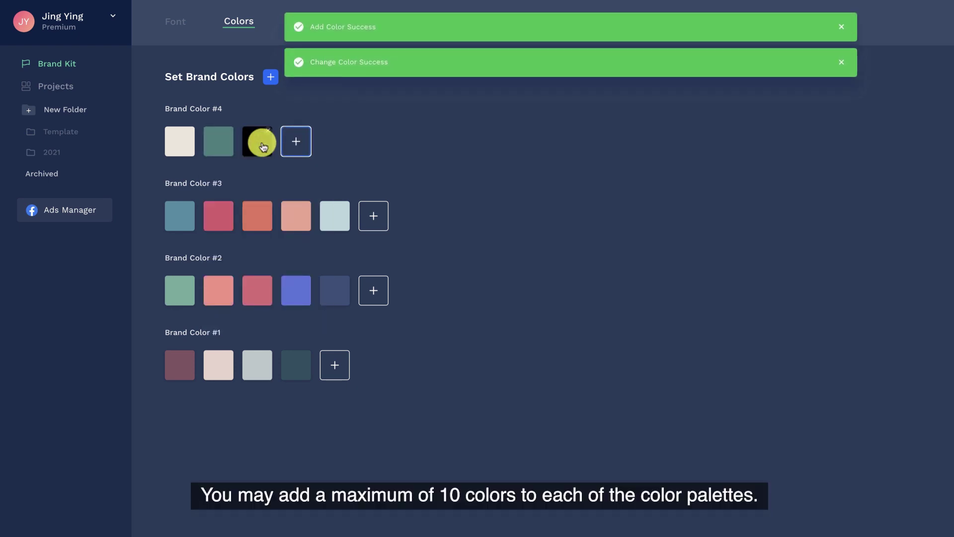
left_click_drag(331, 312, 293, 311)
key("ctrl+v")
left_click(364, 132)
left_click(298, 142)
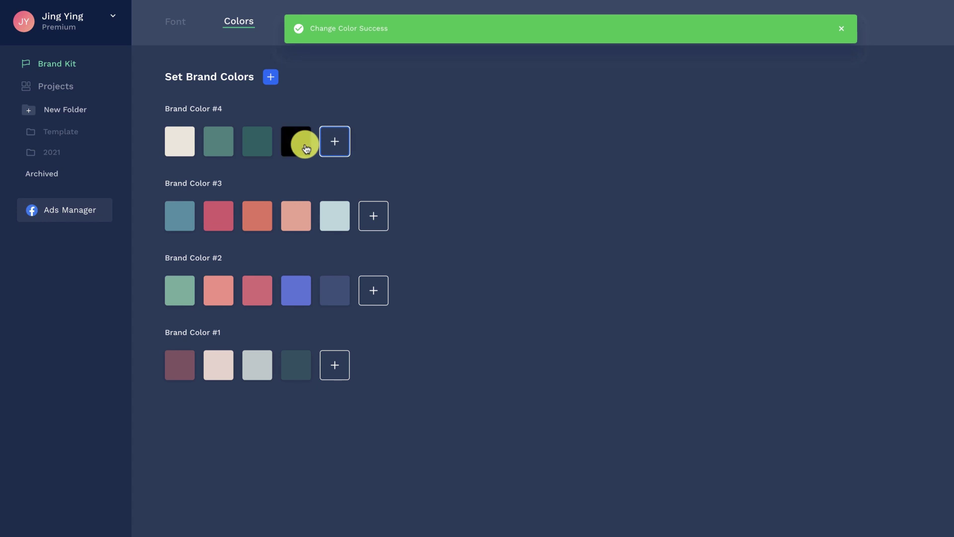
left_click(305, 142)
left_click_drag(367, 310, 330, 312)
key("ctrl+v")
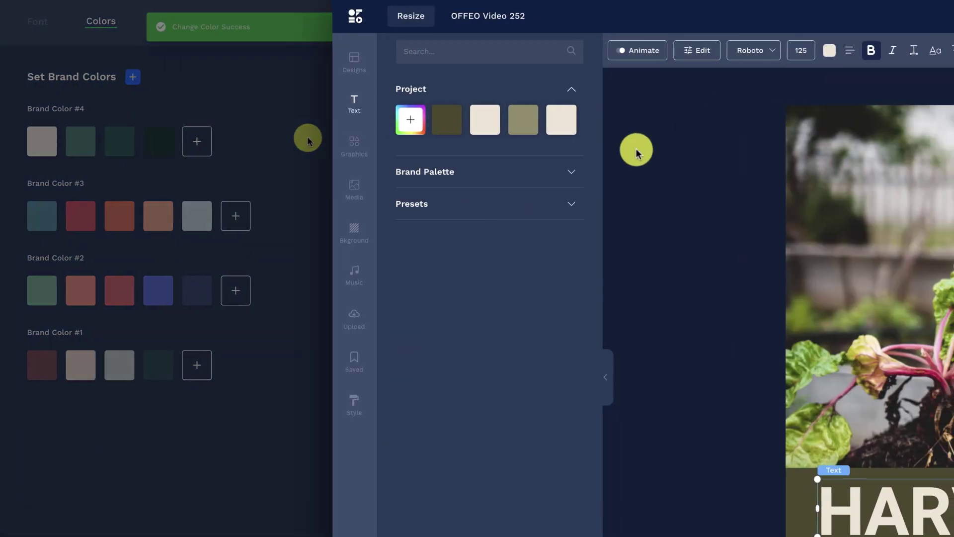
Step: Add a Brand Color #5 palette of pinks and greens, choosing it from the brand palettes list
left_click(132, 82)
left_click(565, 197)
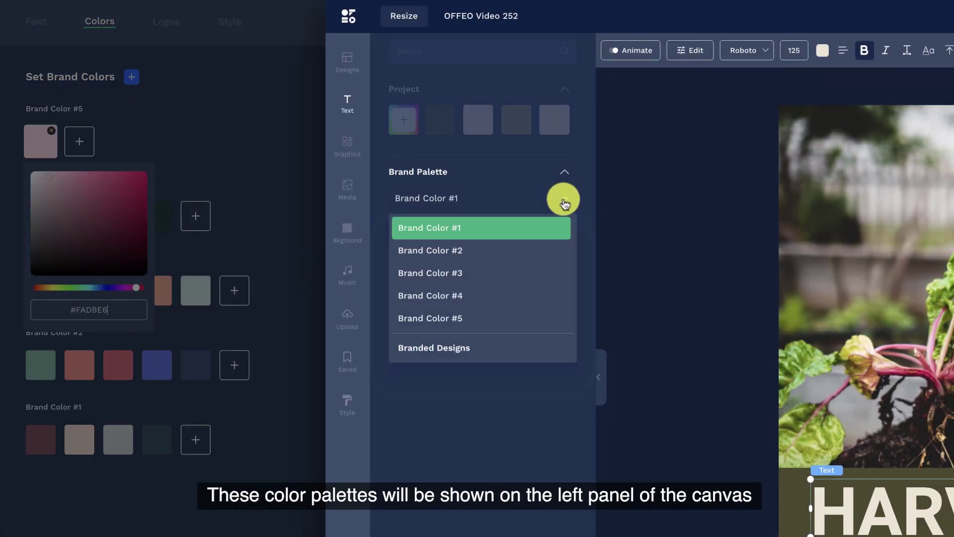
left_click(84, 147)
left_click(464, 294)
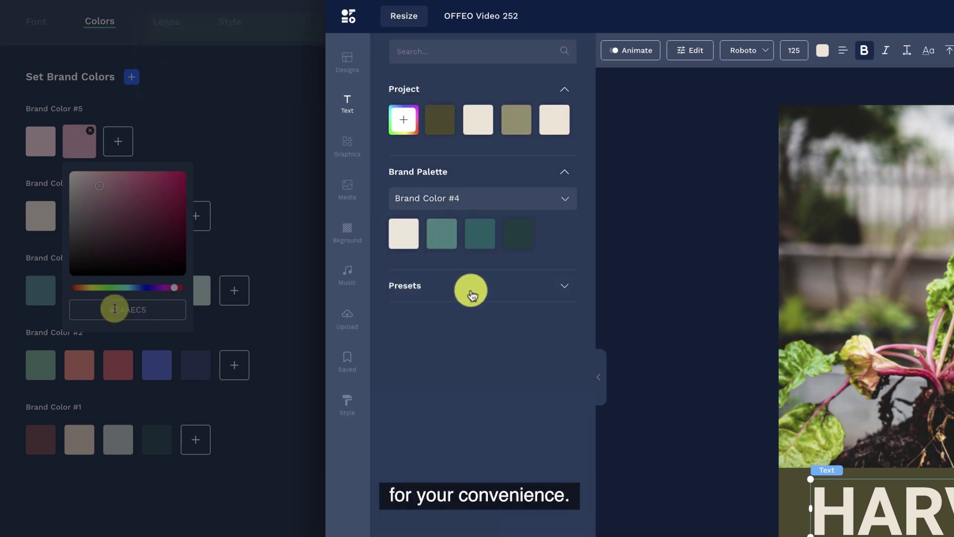
left_click(571, 199)
left_click(452, 318)
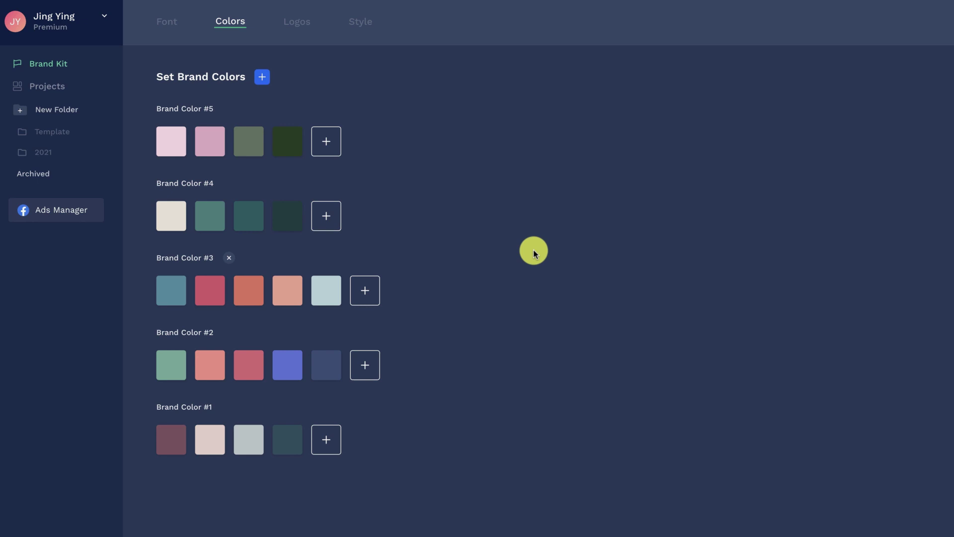
Step: Upload OFFEO Logo_white.png to the Brand Kit logos, check the Logos folder, then return to Projects
left_click(312, 24)
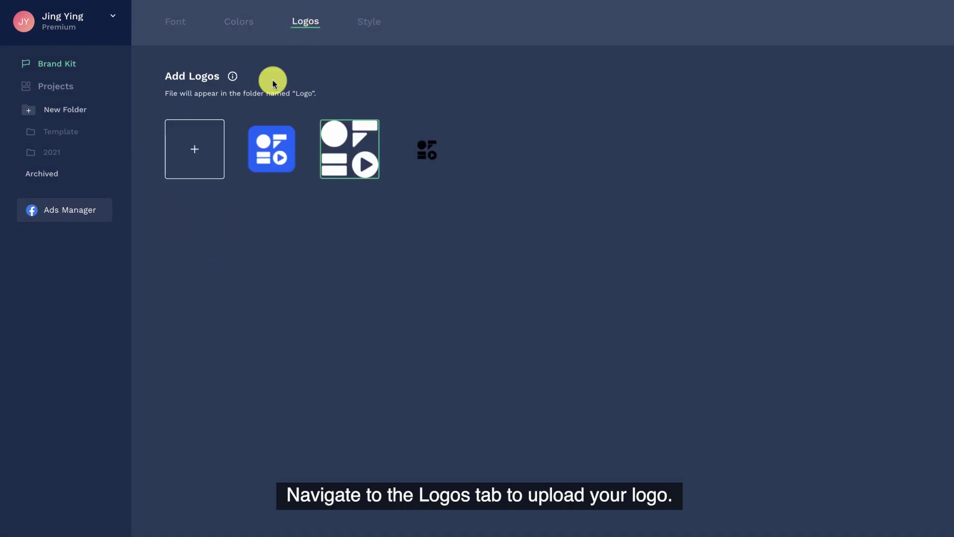
left_click(195, 167)
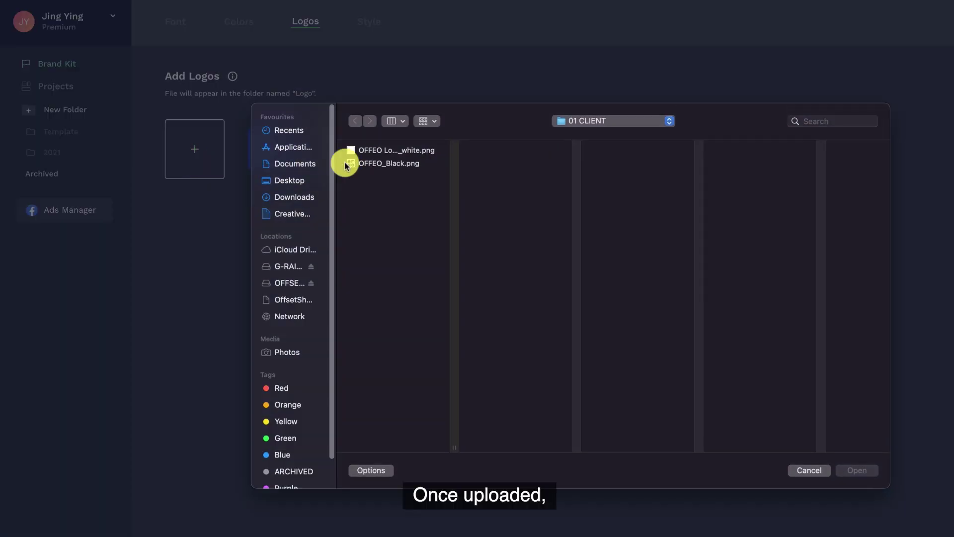
left_click(399, 150)
left_click(841, 472)
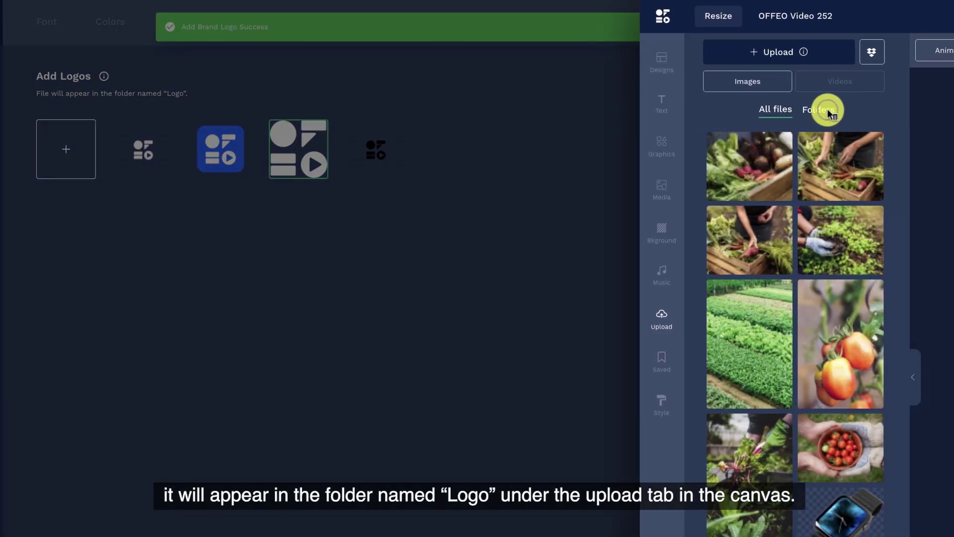
left_click(829, 112)
left_click(760, 169)
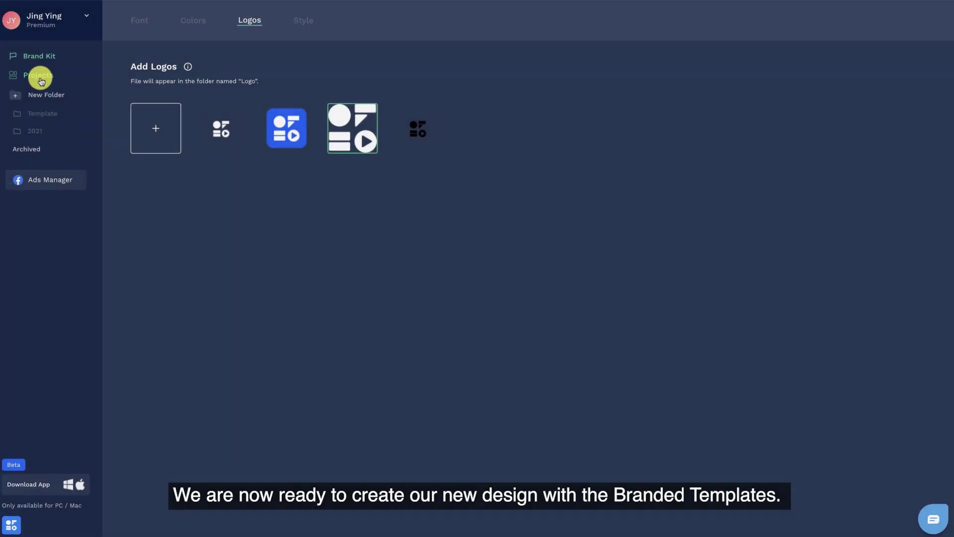
left_click(41, 80)
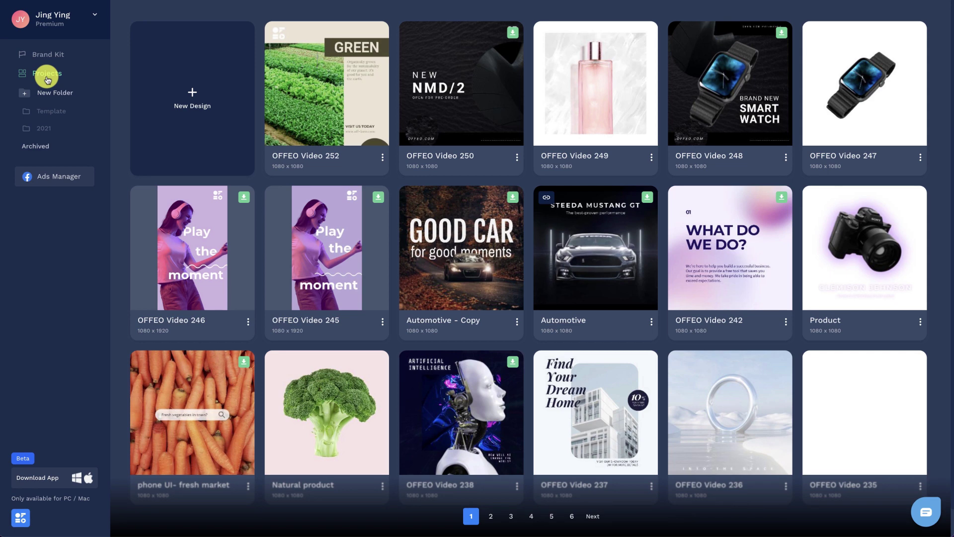
Step: Create a 1080 × 1080 Social Media Post using Full Creative Control and Brand Designs
left_click(225, 138)
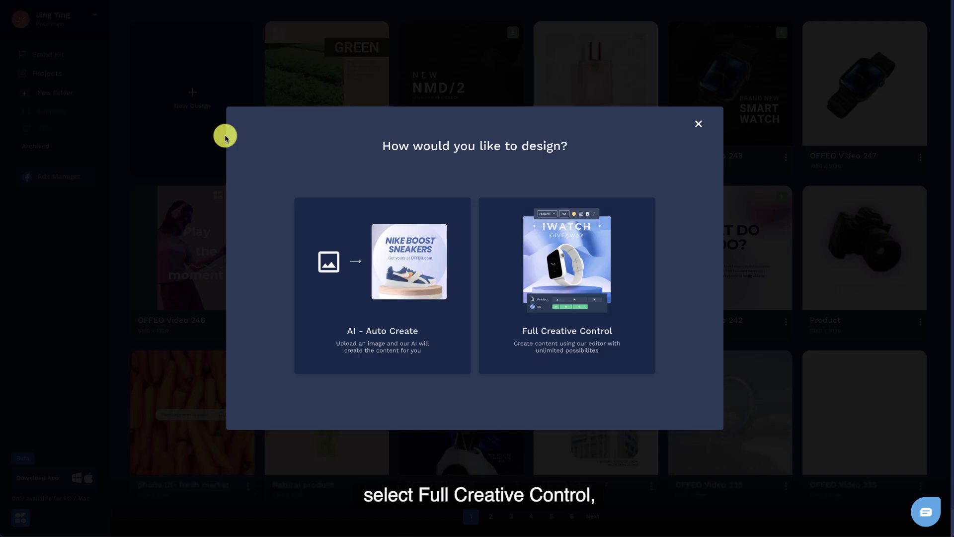
left_click(554, 341)
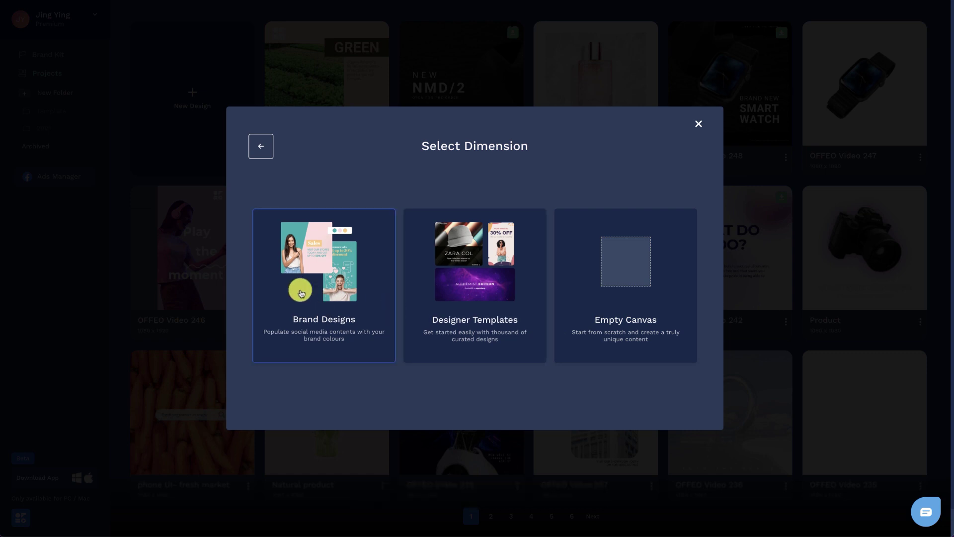
left_click(301, 293)
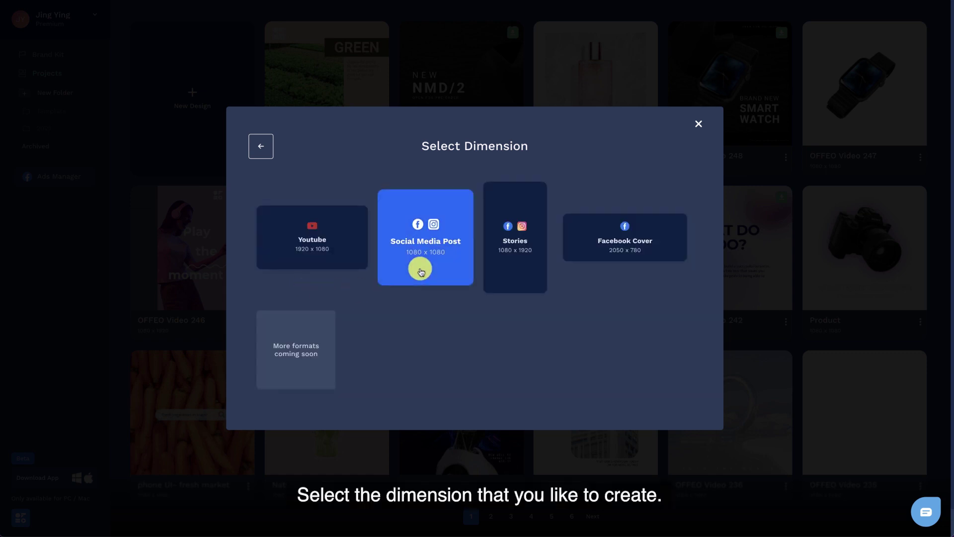
left_click(421, 272)
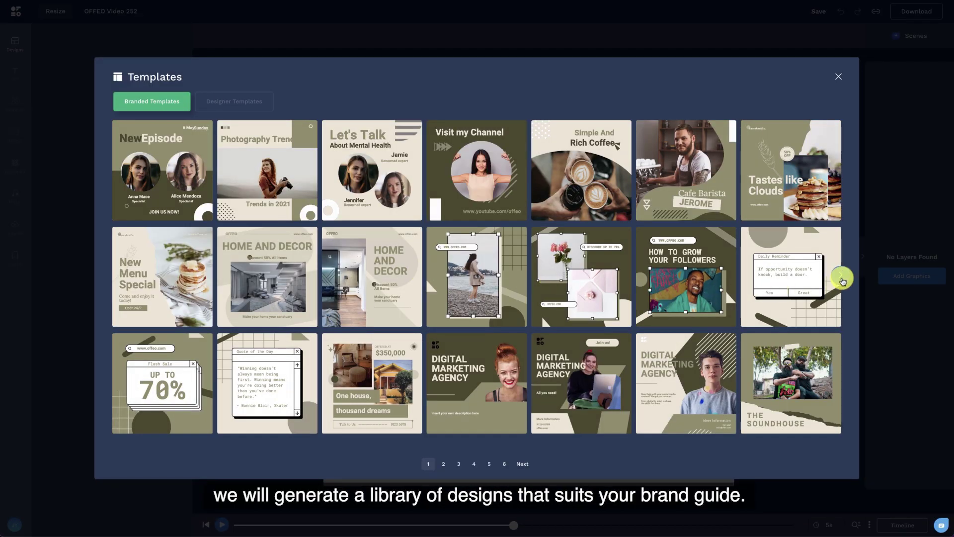
Step: Page through the Branded Templates to page 15 and apply the FOOD template
left_click(841, 280)
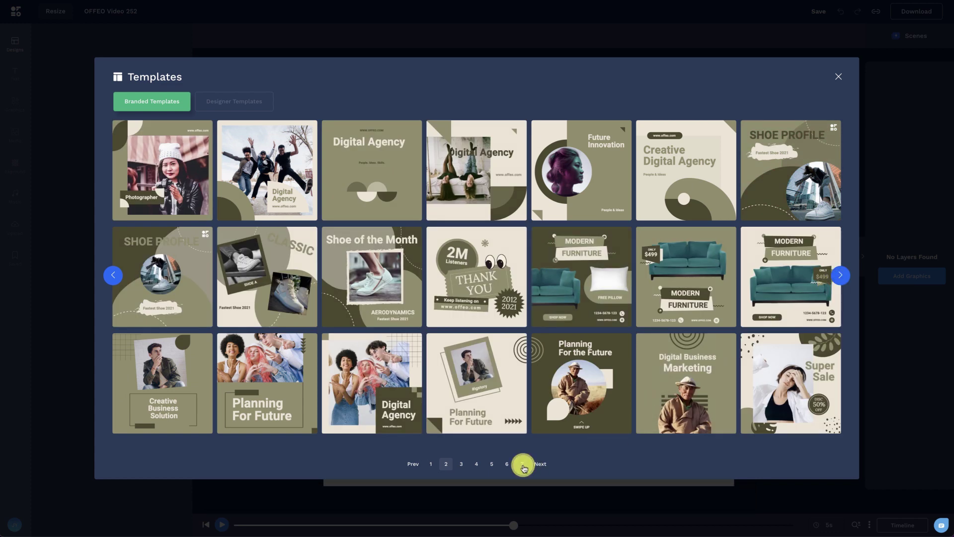
left_click(523, 465)
left_click(551, 465)
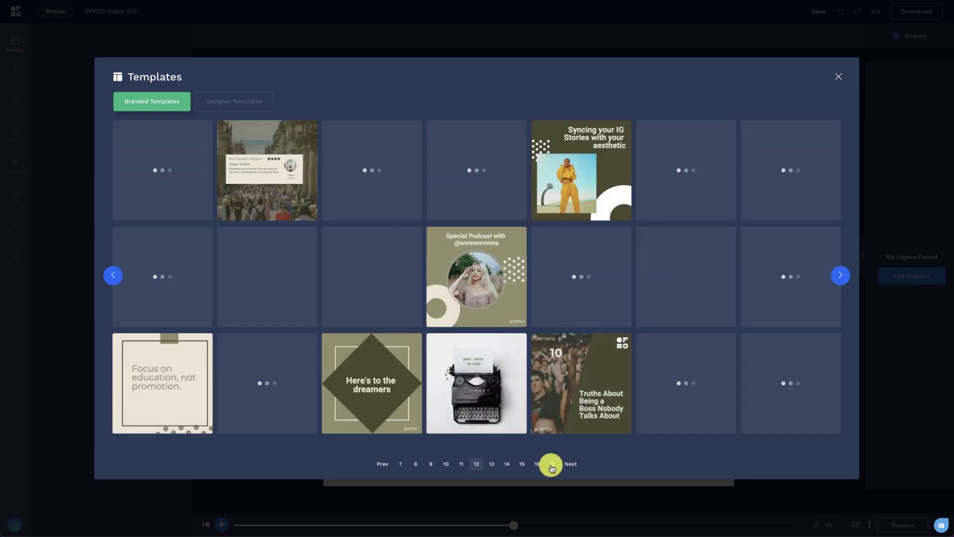
left_click(522, 465)
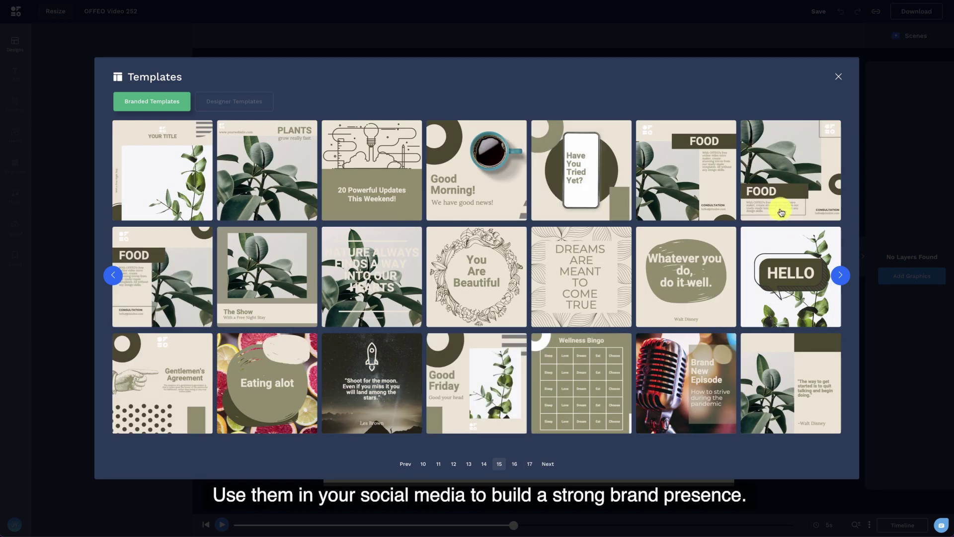
left_click(781, 213)
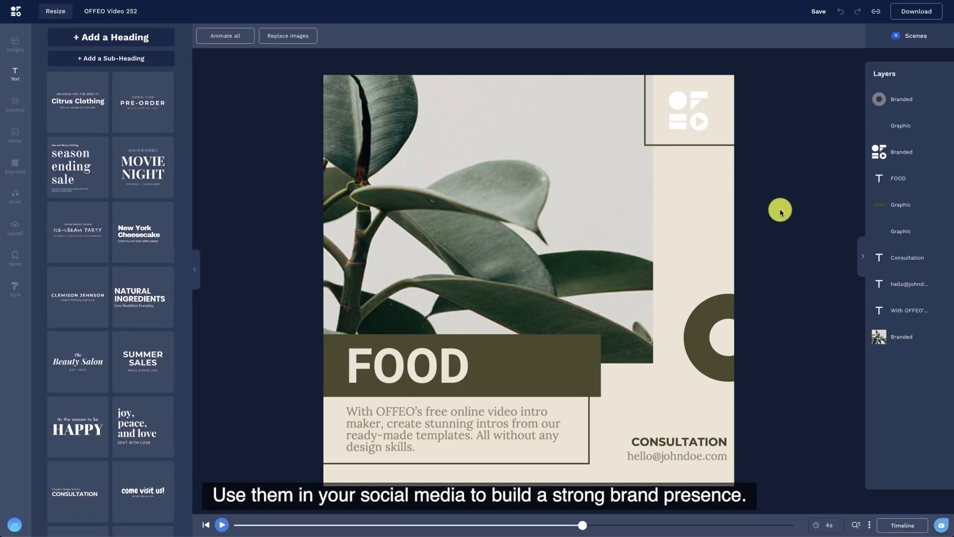
Step: Add the uploaded gardener photo, enlarge it over the left half, crop its top, and send it behind the text
left_click(22, 236)
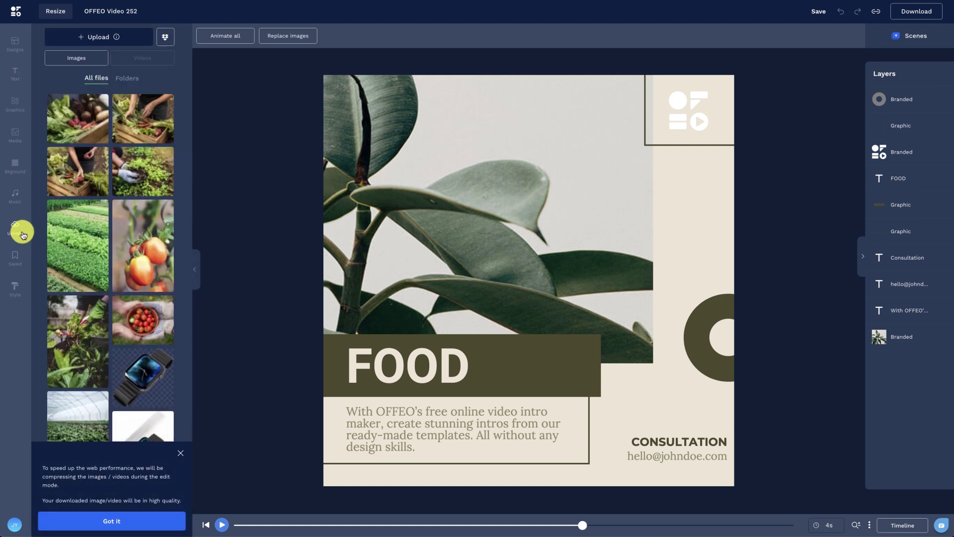
scroll(74, 263, "down", 2)
left_click(74, 266)
left_click_drag(74, 267, 561, 277)
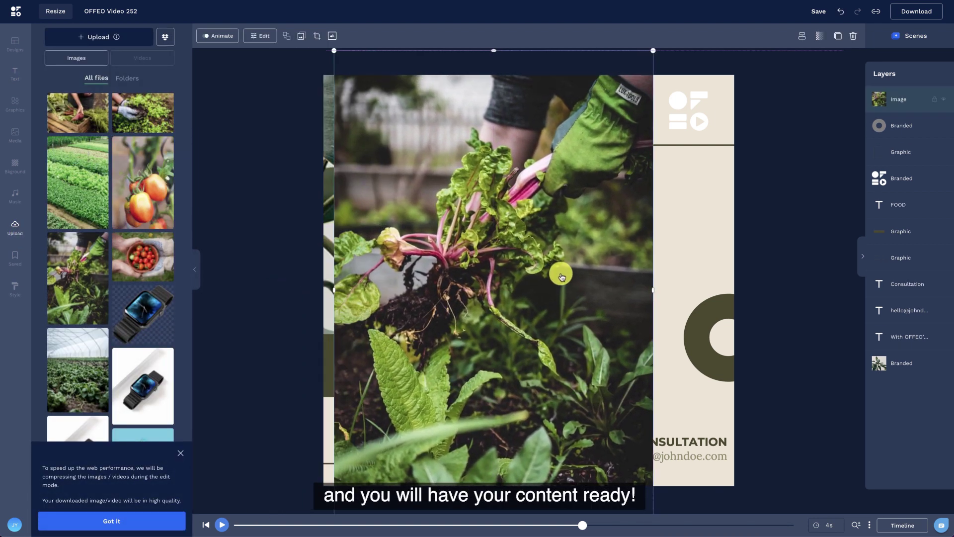
left_click(317, 36)
left_click_drag(485, 55, 487, 149)
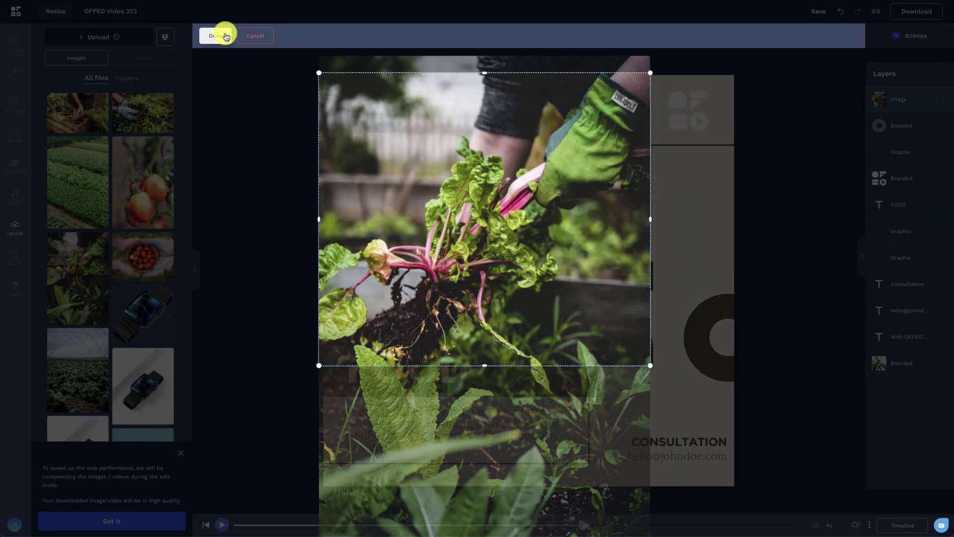
left_click(225, 36)
left_click_drag(899, 99, 922, 366)
Step: Replace the paragraph with the pasted harvesting tagline and adjust its text spacing
double_click(460, 427)
type("Harvesting nature’s goodness. Producing healthy eats for everyone.")
left_click(415, 35)
left_click(404, 85)
double_click(390, 356)
type("HARVEST")
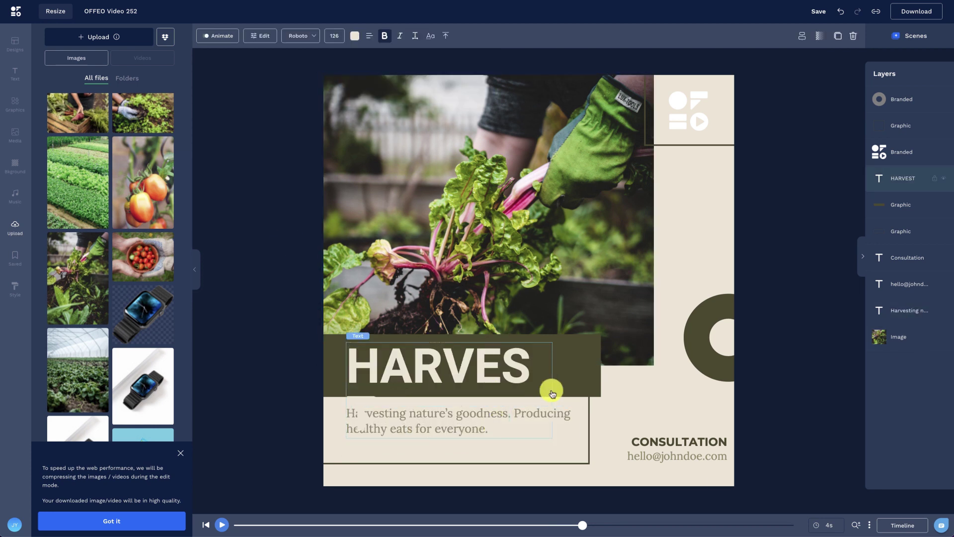
double_click(656, 442)
type("VISIT US TODAY")
double_click(650, 456)
type("www.off-farm.com")
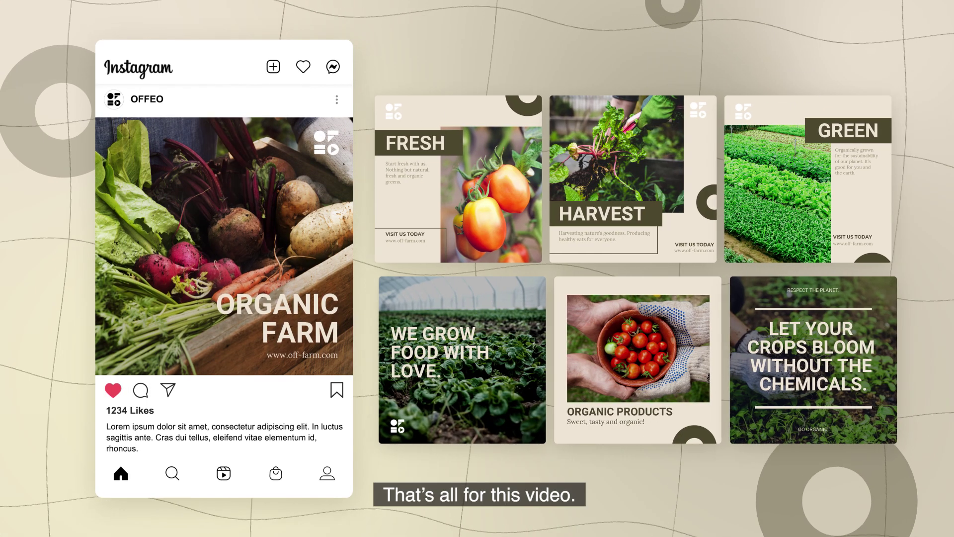